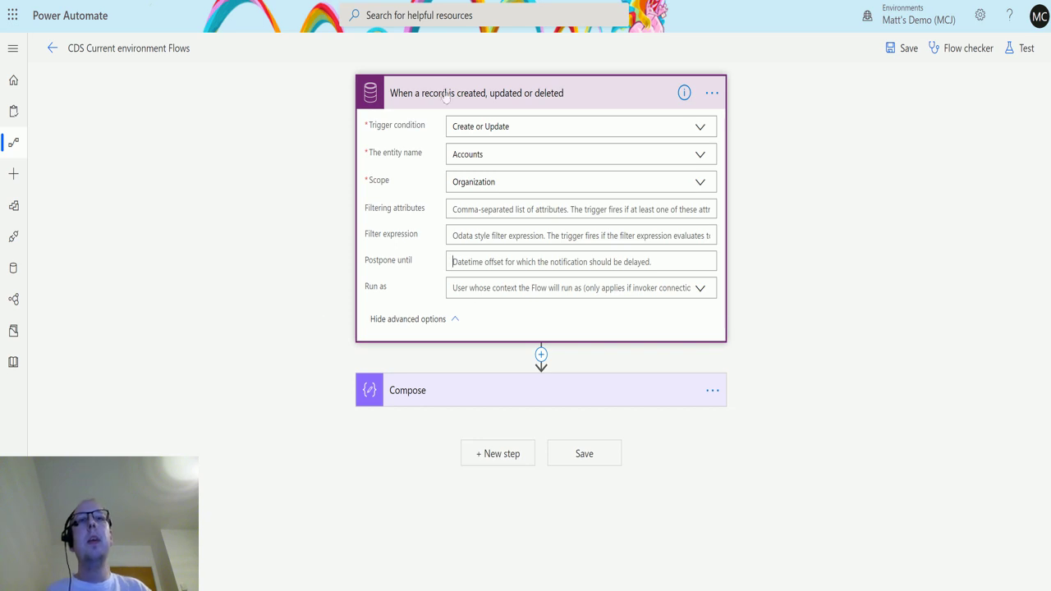
# Set the Compose action's Inputs to the Account Name dynamic content from the trigger, and collapse the action
pyautogui.click(511, 392)
pyautogui.click(530, 423)
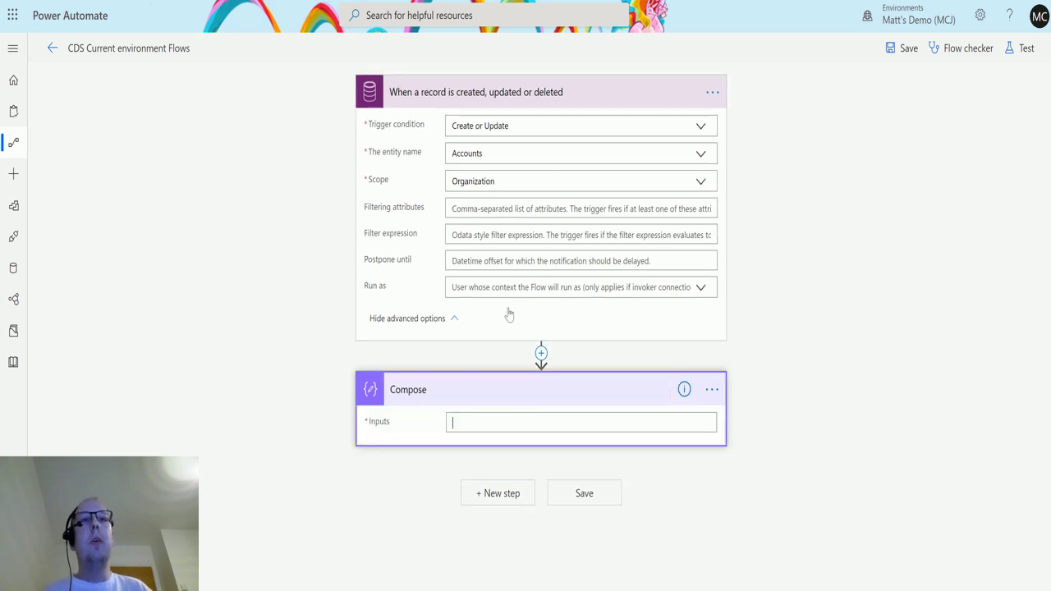
pyautogui.scroll(-2, 965, 283)
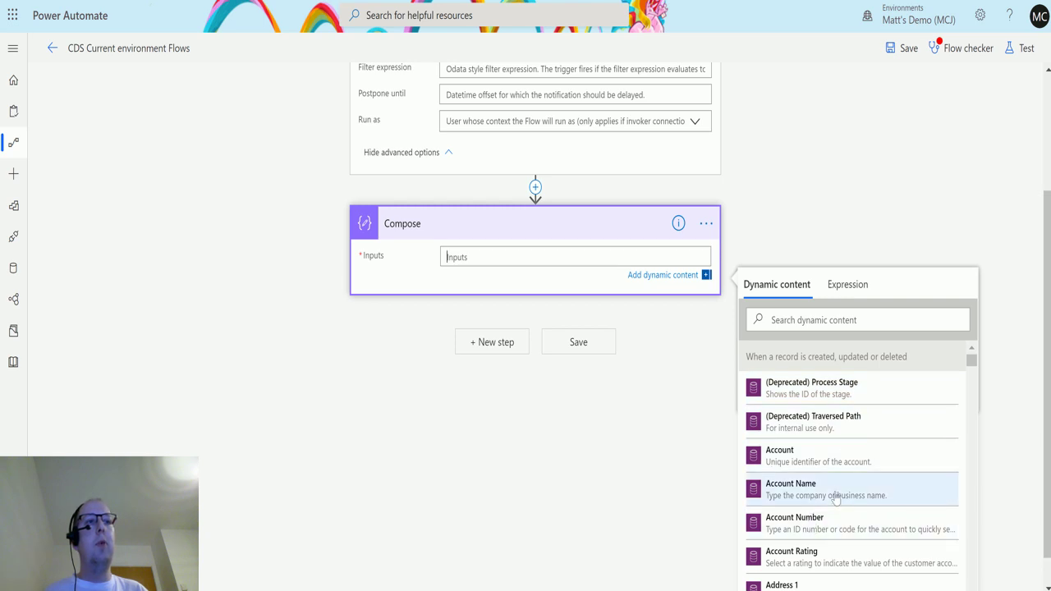
pyautogui.click(835, 493)
pyautogui.scroll(1, 441, 347)
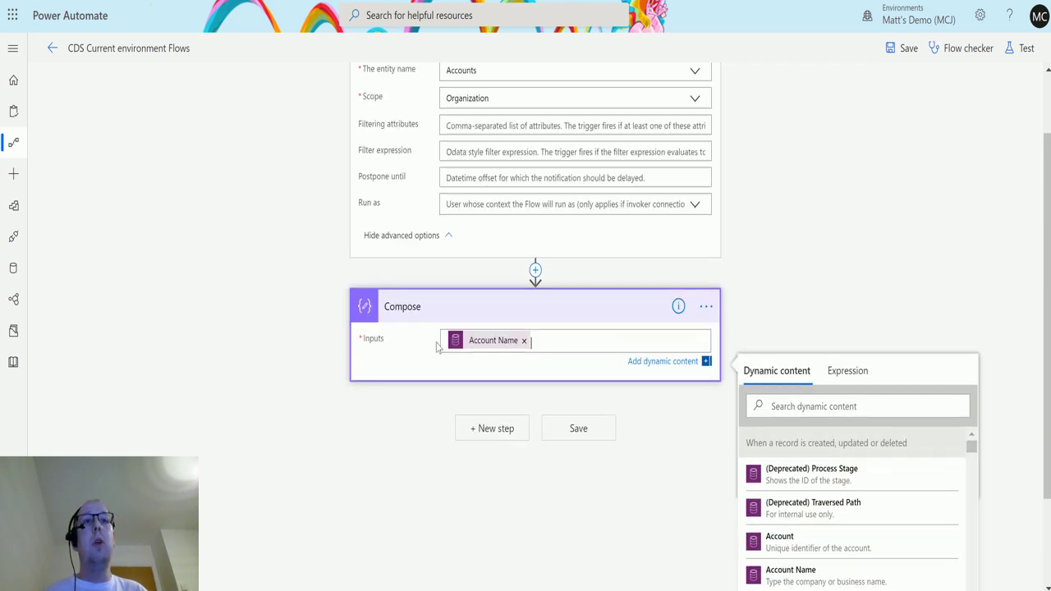
pyautogui.scroll(1, 431, 258)
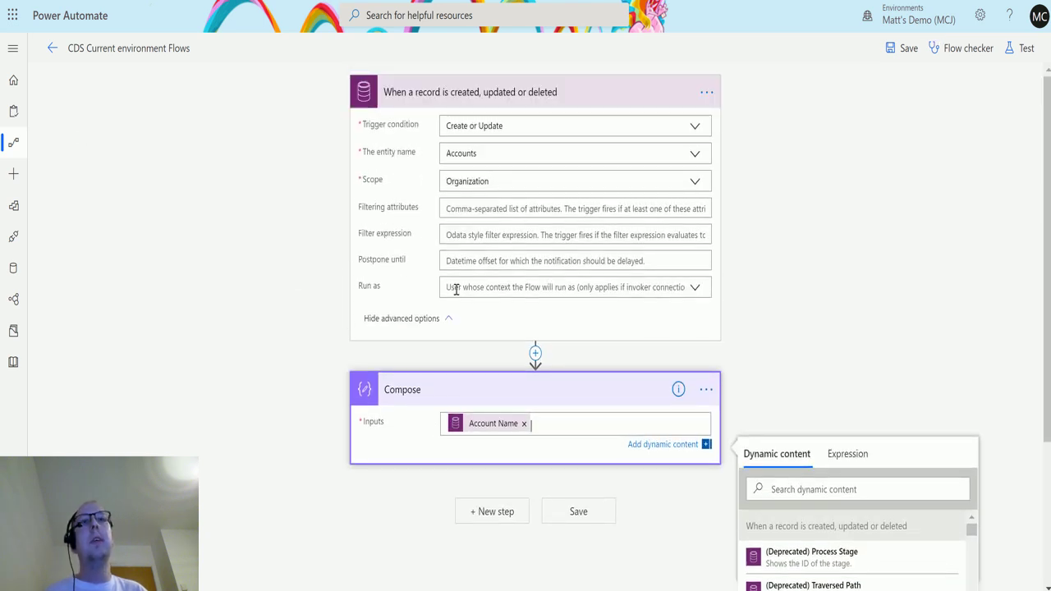
pyautogui.click(470, 262)
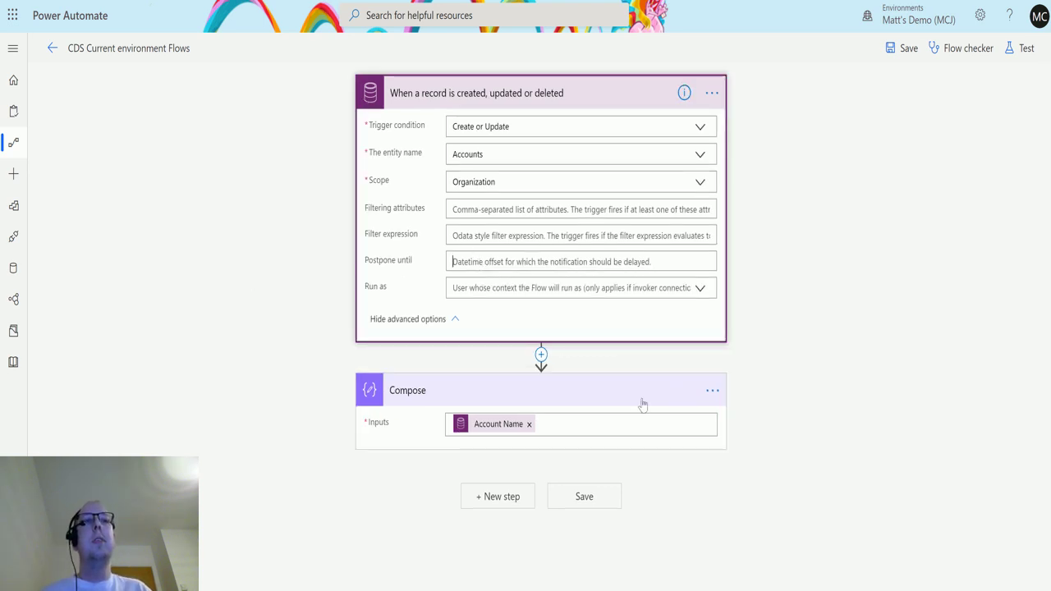
pyautogui.click(617, 397)
# Fill the trigger's Postpone until field with the timestamp 2020-04-08T19:23:02.4279003Z from the clipboard history
pyautogui.click(492, 261)
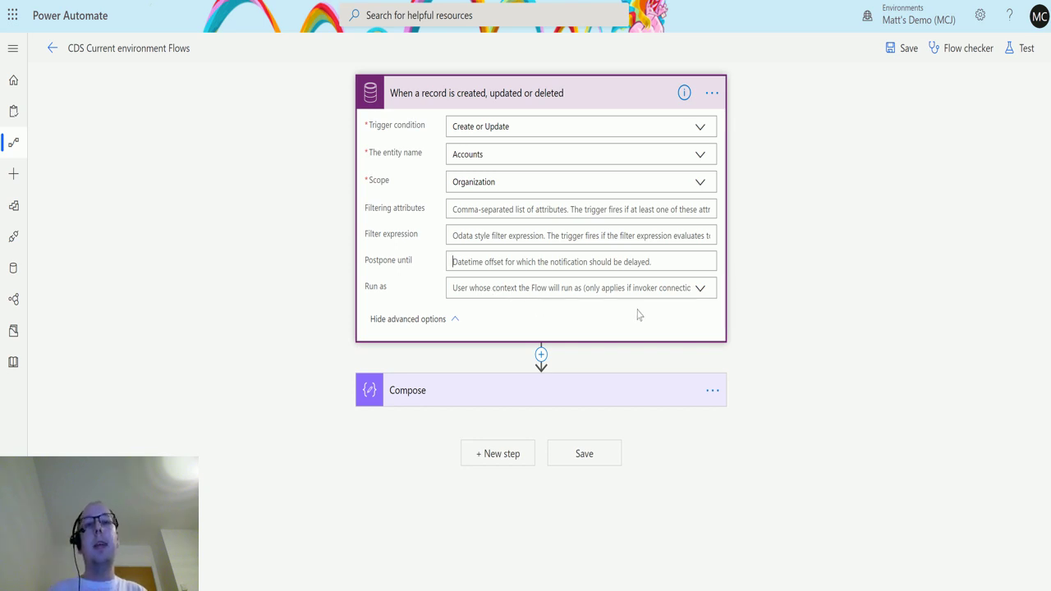
pyautogui.press('super+v')
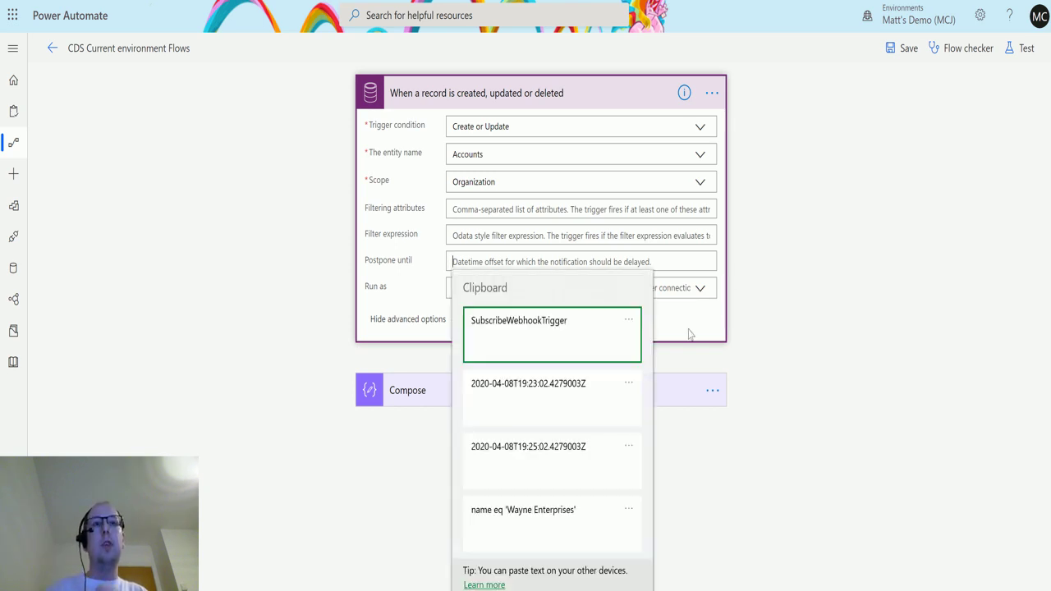
pyautogui.click(584, 403)
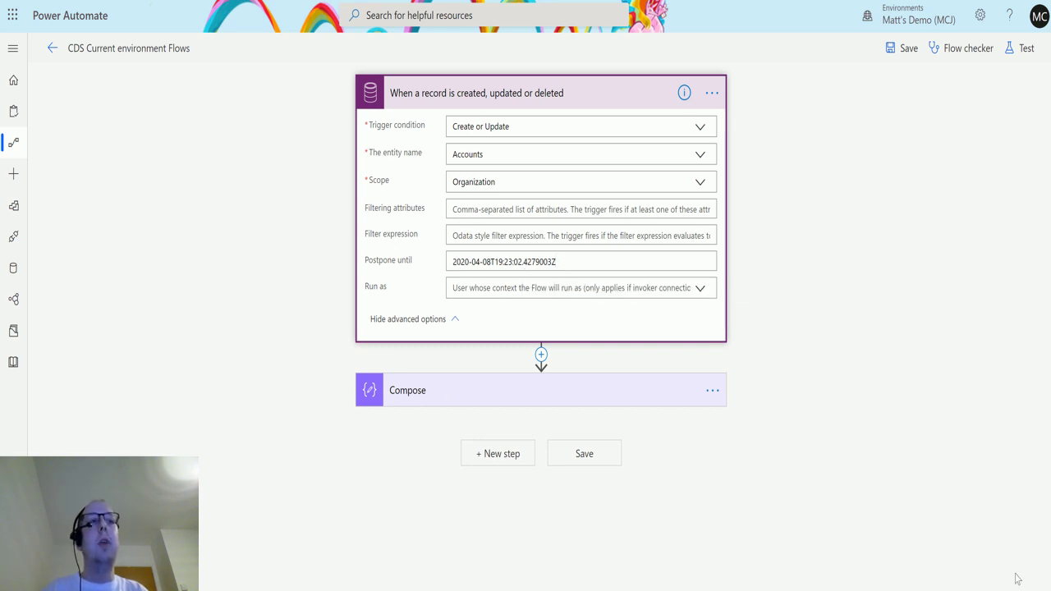
# Check the current system time and change the Postpone until timestamp to 2020-04-08T19:51:02.4279003Z
pyautogui.press('super+alt+d')
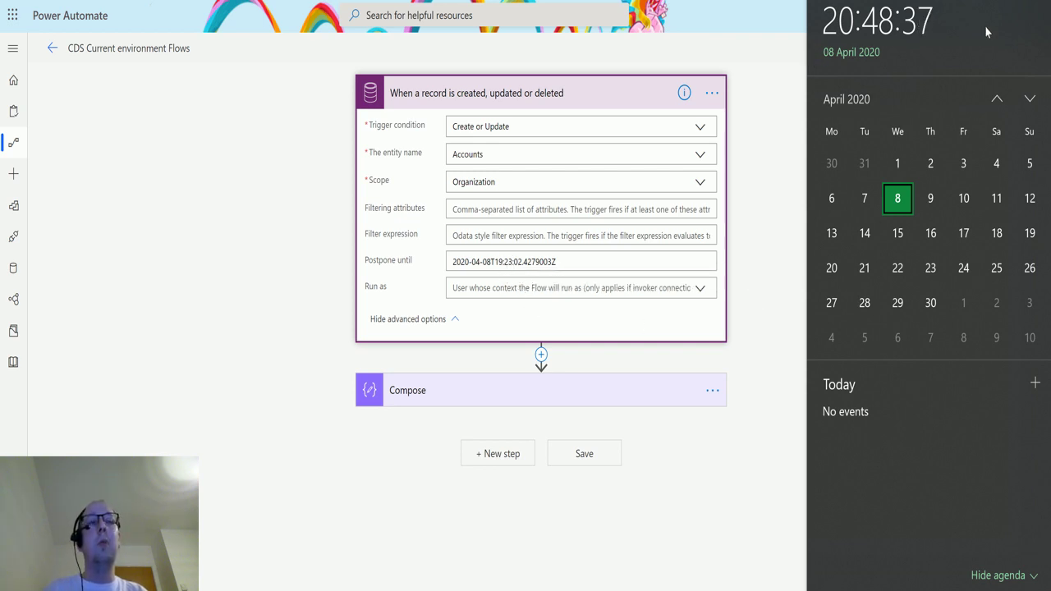
pyautogui.click(510, 262)
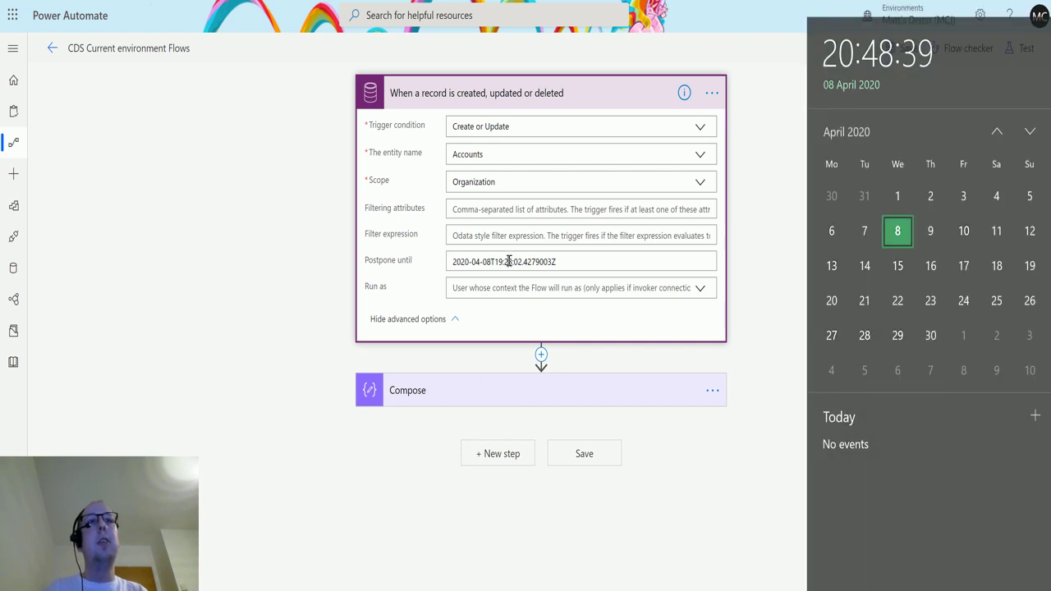
pyautogui.press('BackSpace')
pyautogui.press('BackSpace')
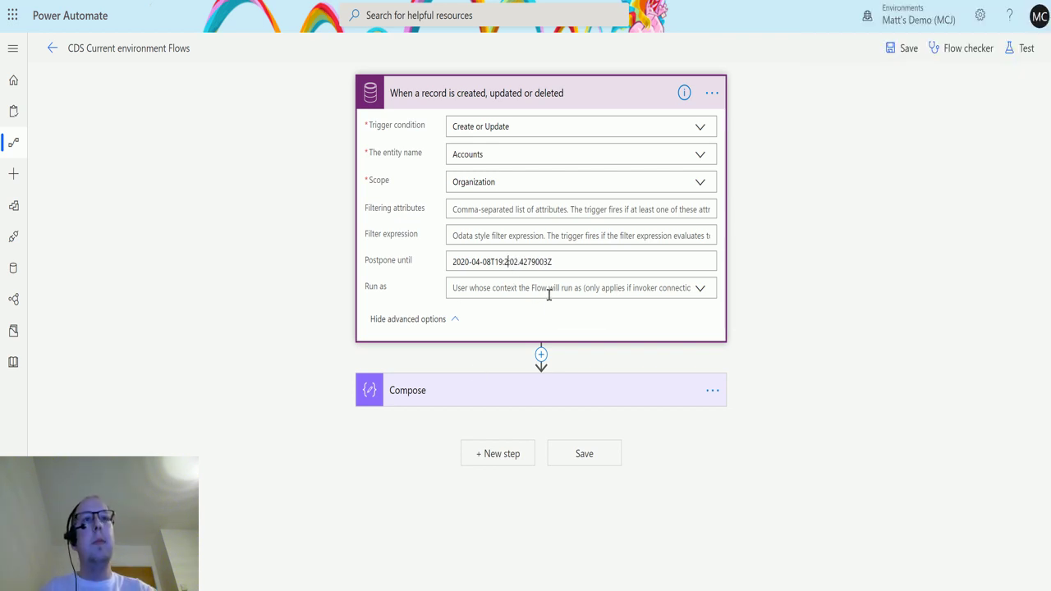
pyautogui.write('51:')
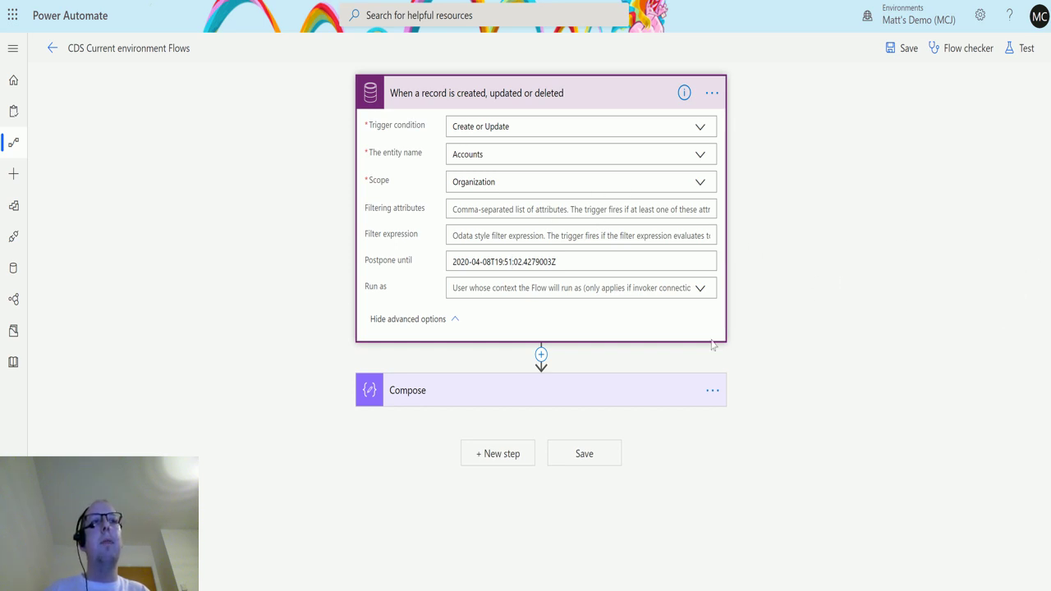
# Save the flow and start a test in which the trigger action is performed manually
pyautogui.click(1024, 48)
pyautogui.click(923, 84)
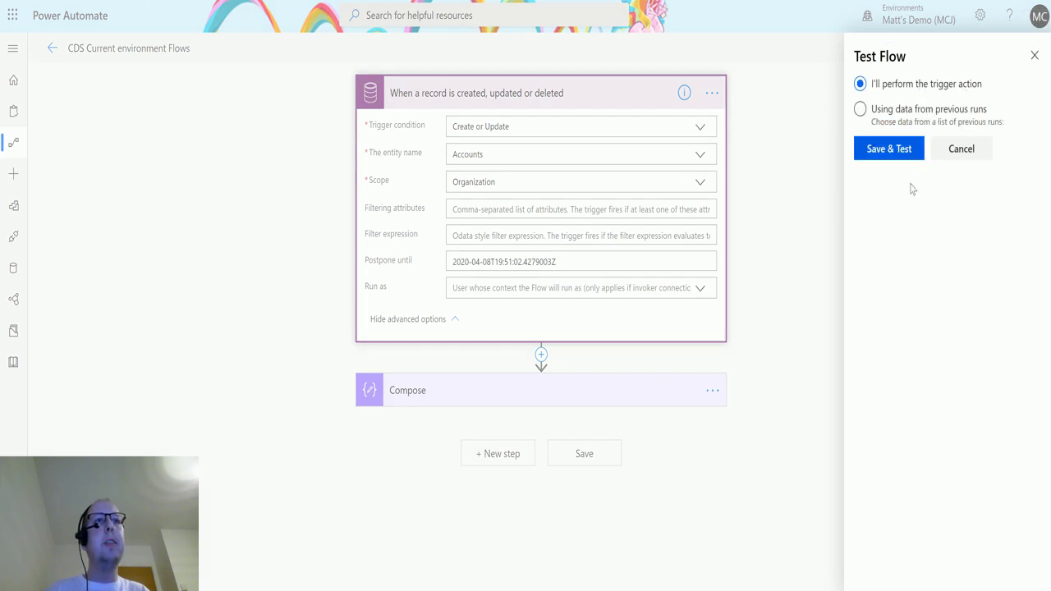
pyautogui.click(897, 151)
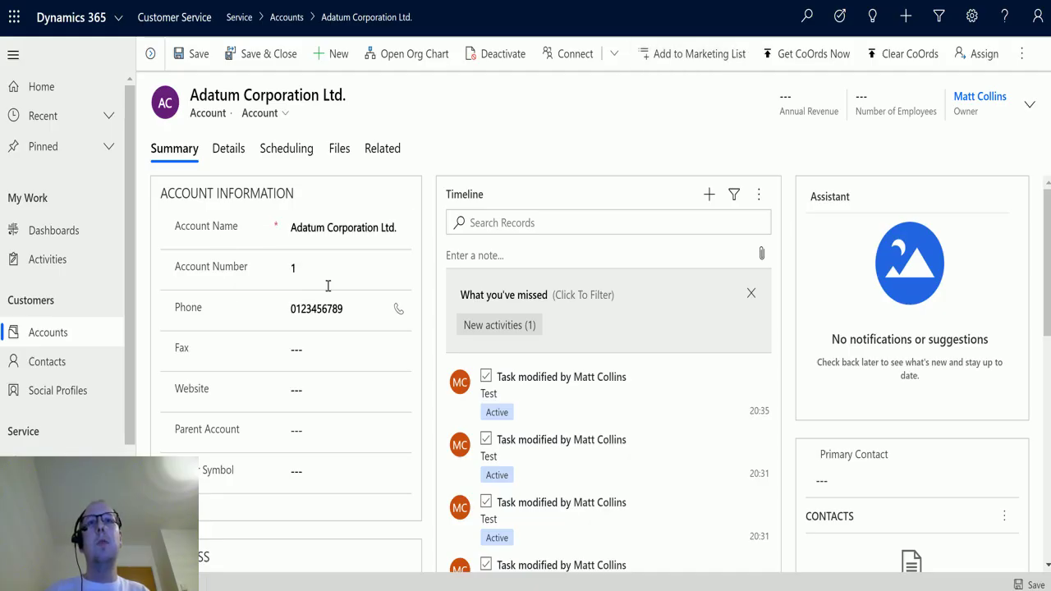
# In Dynamics 365, enter a new account number for Adatum Corporation Ltd. and save the record
pyautogui.click(330, 266)
pyautogui.write('1')
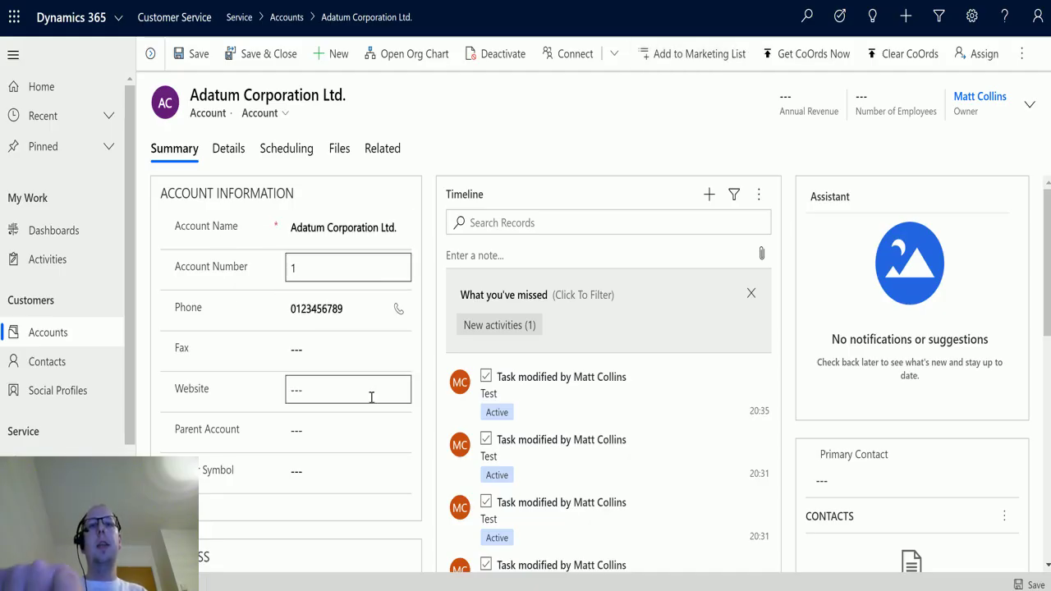
pyautogui.write('2345')
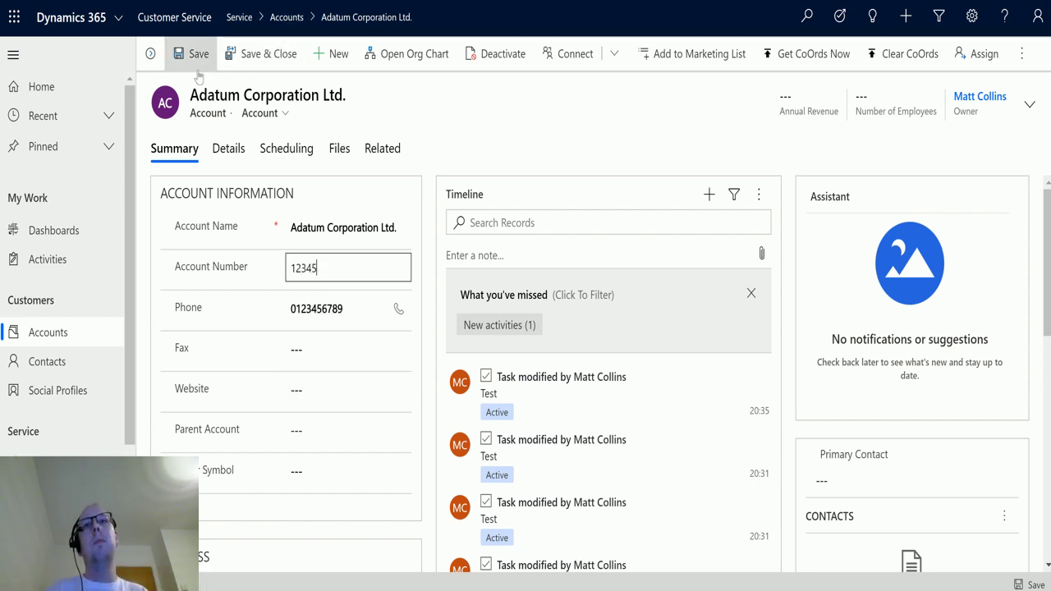
pyautogui.click(197, 69)
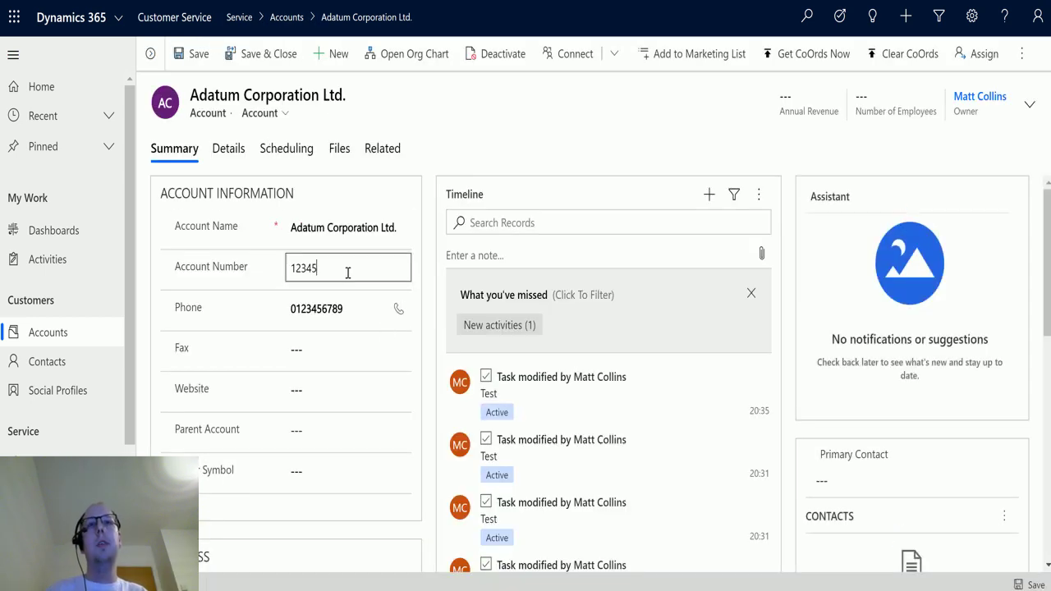
pyautogui.write('57')
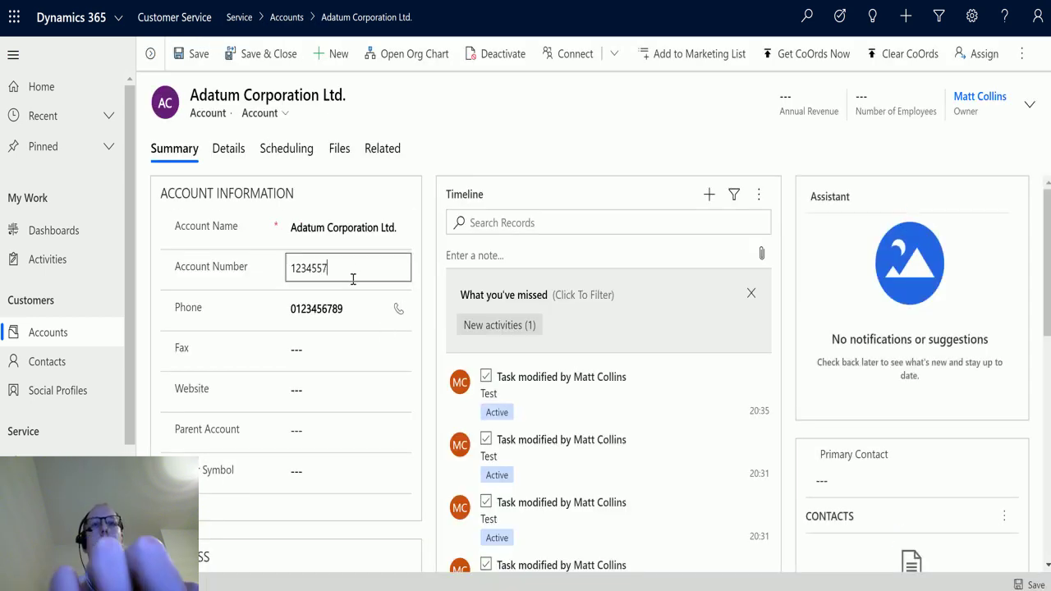
pyautogui.click(213, 68)
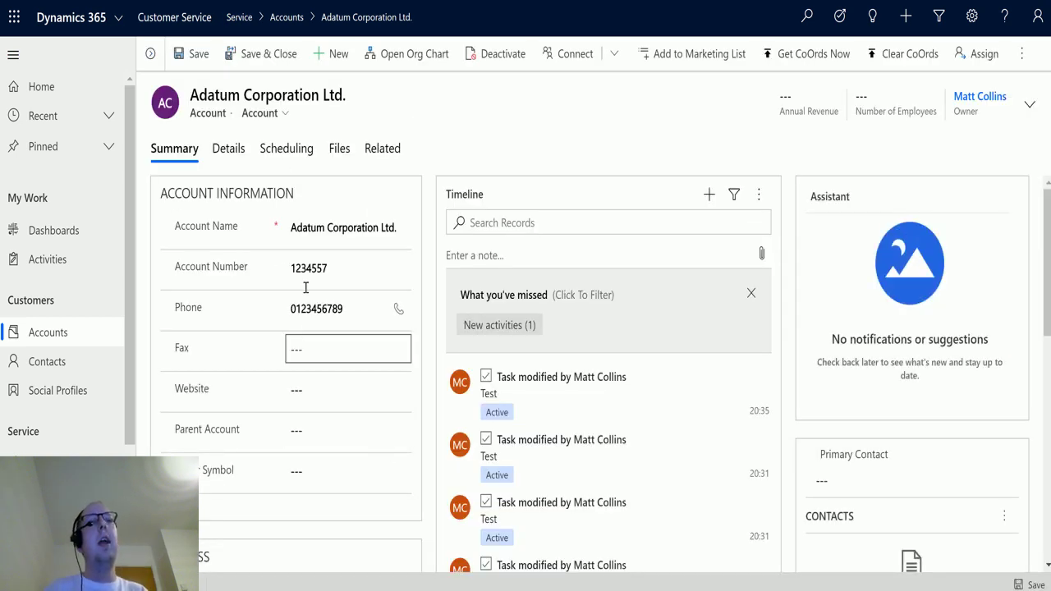
# Back in Power Automate, examine the flow run's Postpone until input and the modifiedon value in the trigger's output body
pyautogui.hotkey('alt', 'Tab')
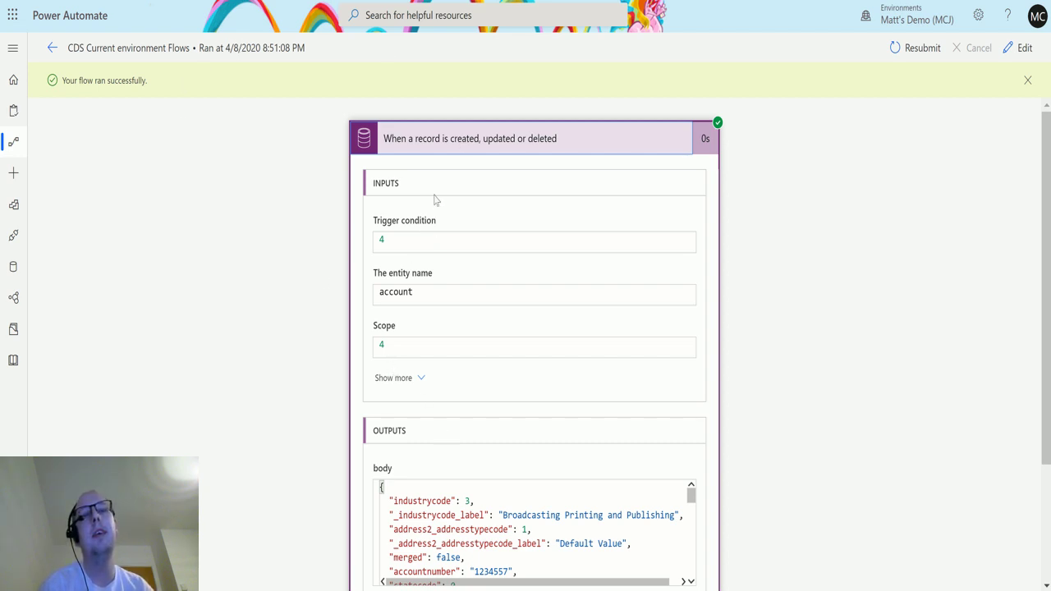
pyautogui.scroll(-1, 570, 176)
pyautogui.scroll(1, 586, 239)
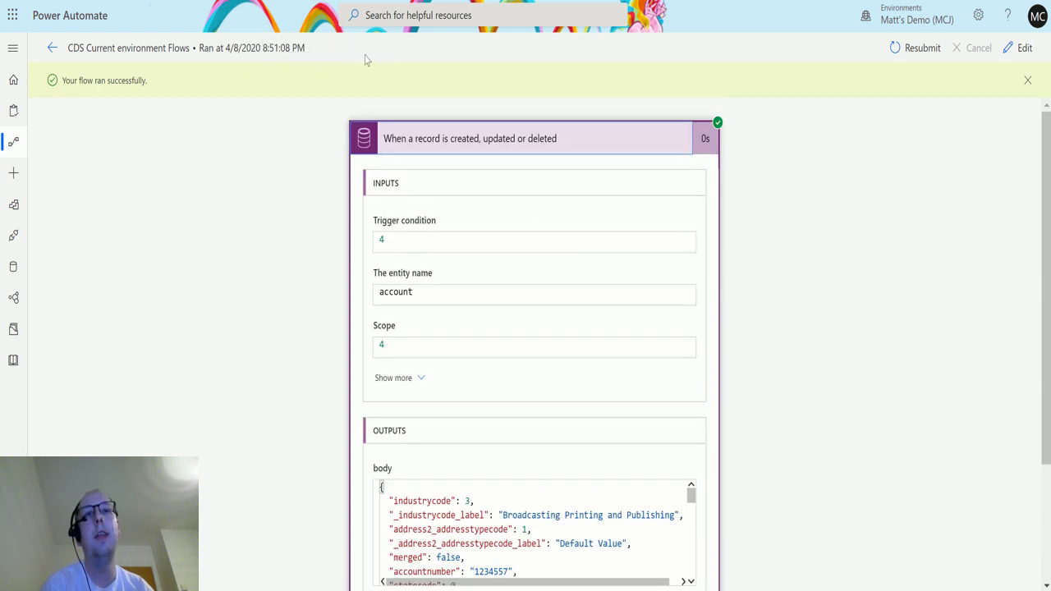
pyautogui.scroll(-1, 784, 208)
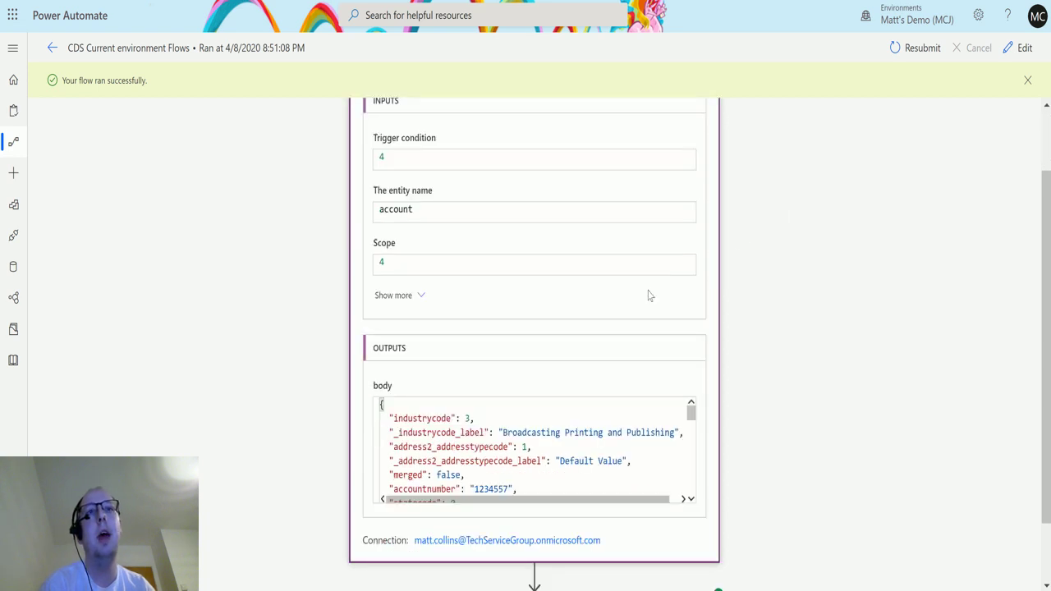
pyautogui.click(388, 297)
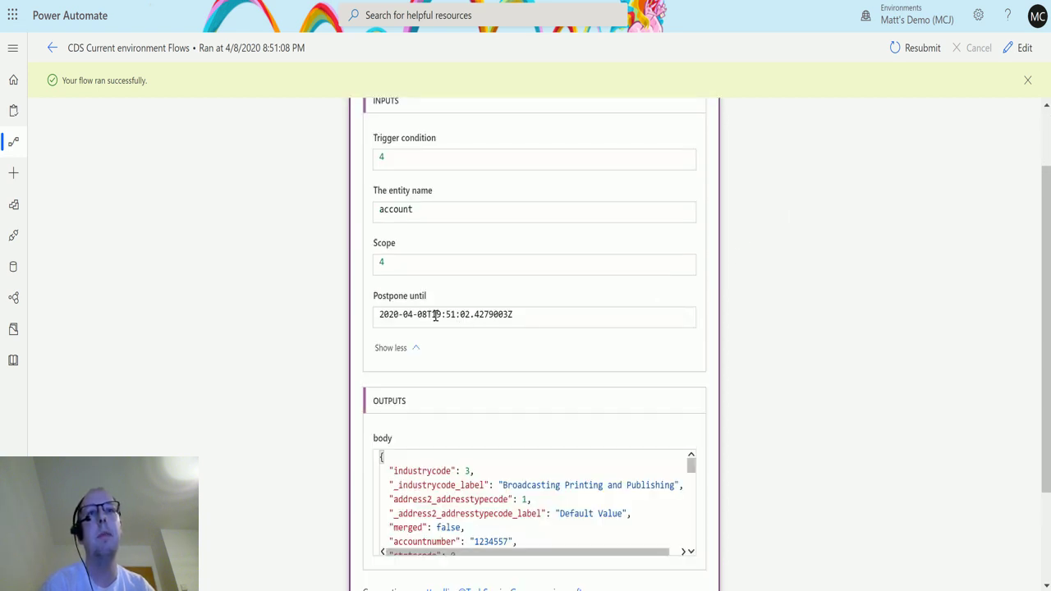
pyautogui.scroll(-1, 395, 351)
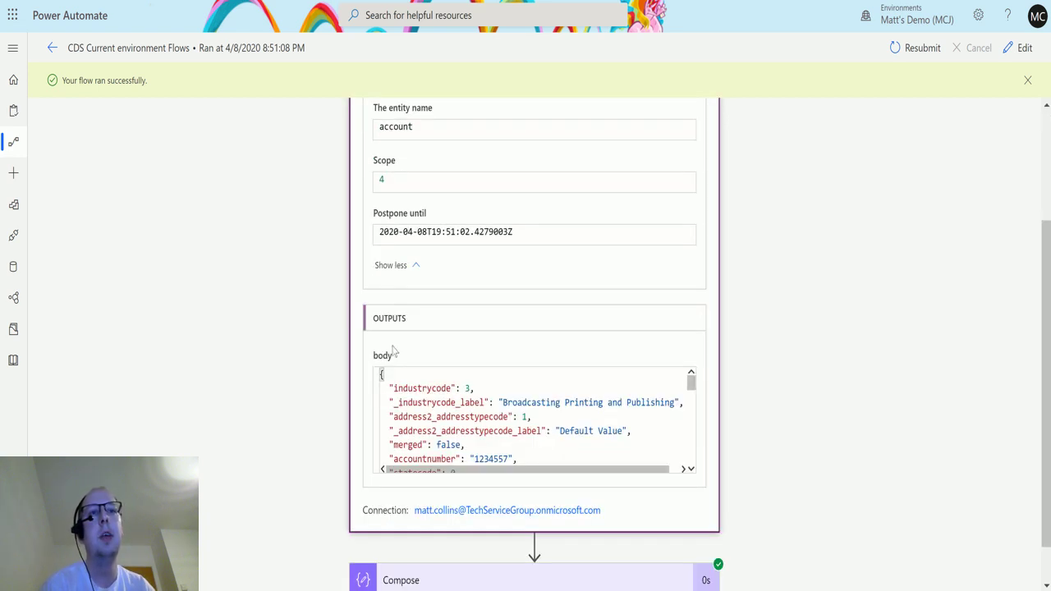
pyautogui.scroll(-3, 473, 431)
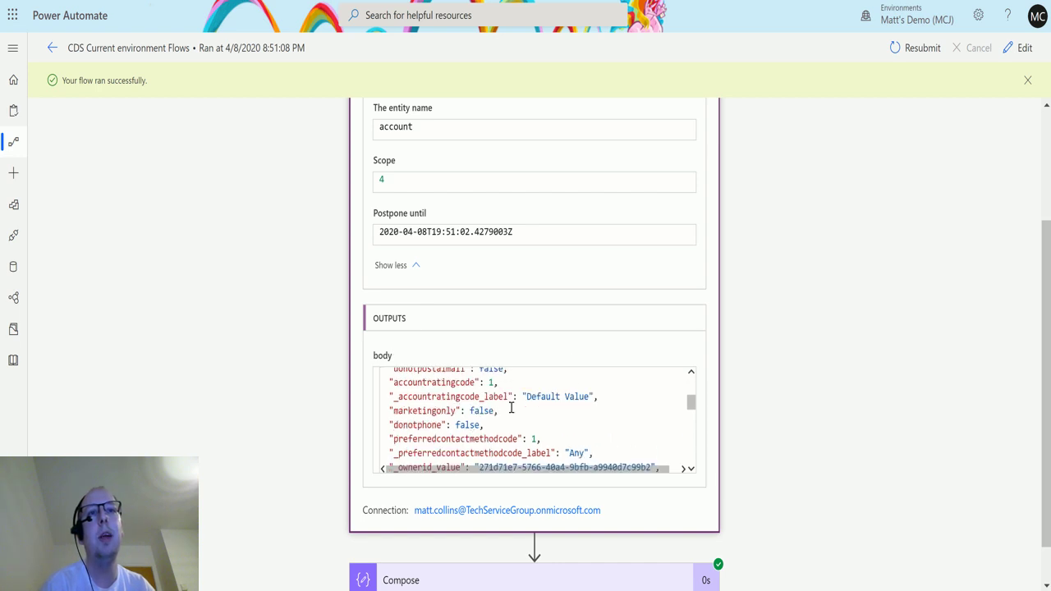
pyautogui.scroll(5, 539, 394)
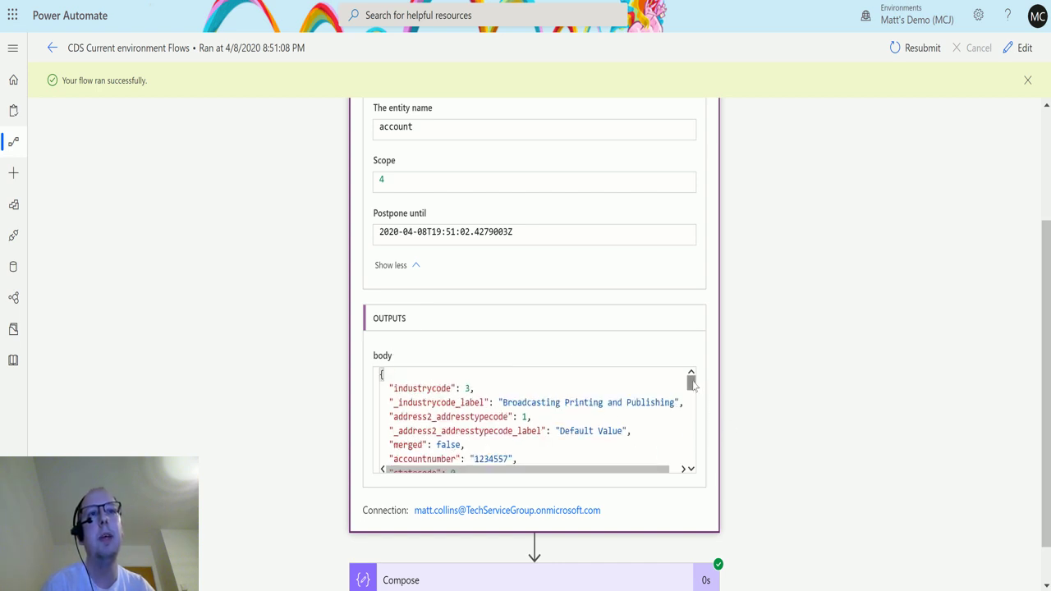
pyautogui.moveTo(695, 386); pyautogui.dragTo(694, 397)
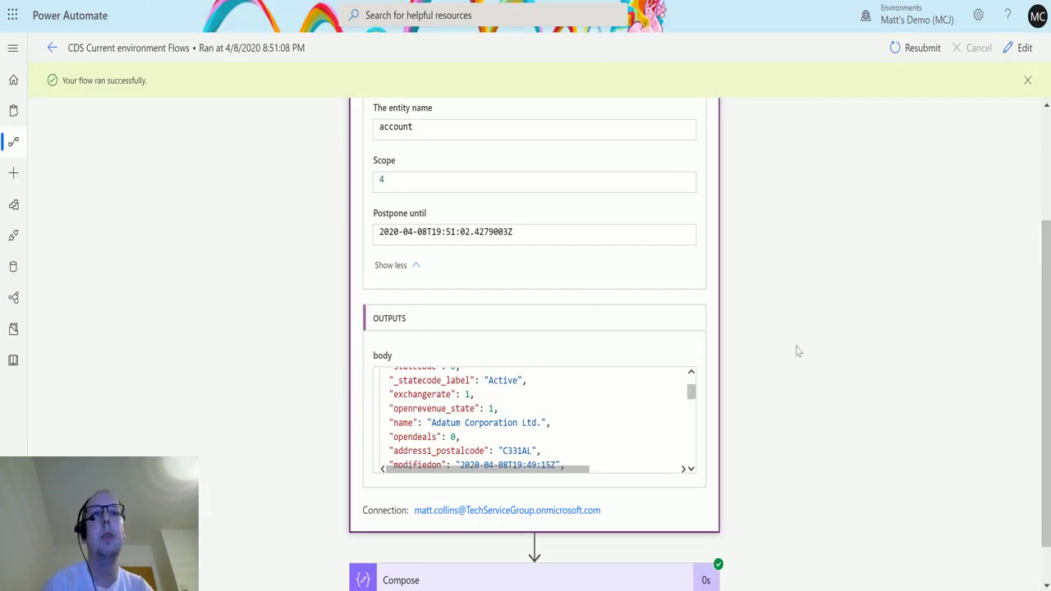
pyautogui.scroll(-1, 796, 353)
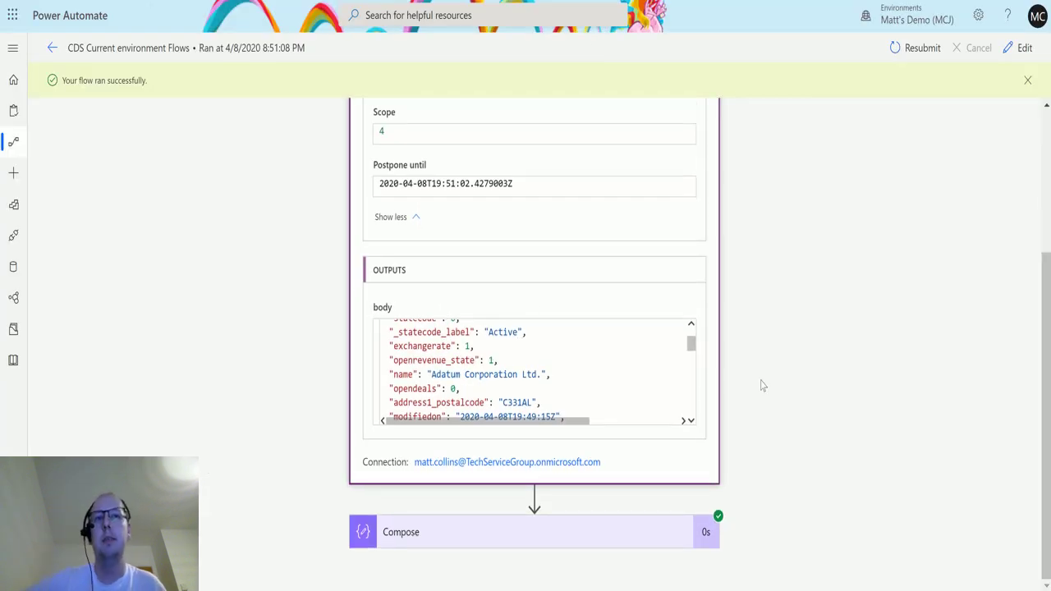